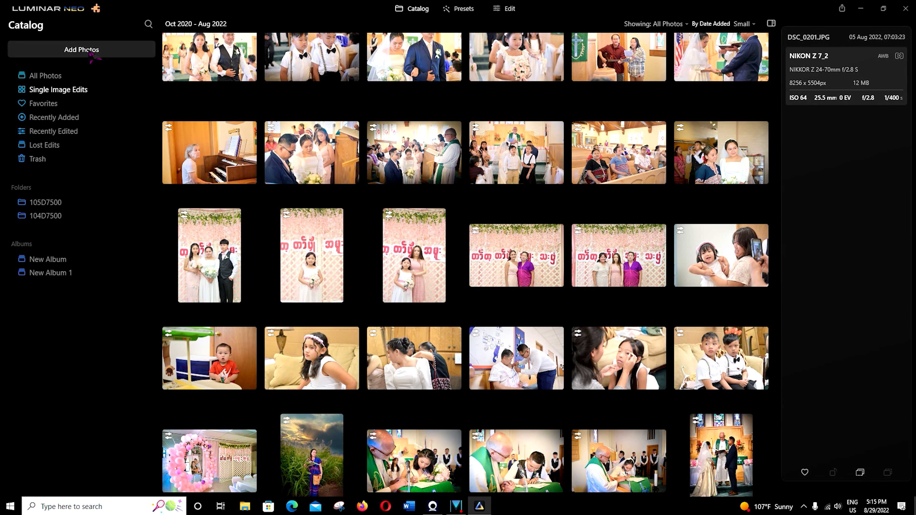
Look through the catalog's photo import options, the Lost Edits collection and the 105D7500 folder
{"action": "left_click", "coordinate": [90, 52]}
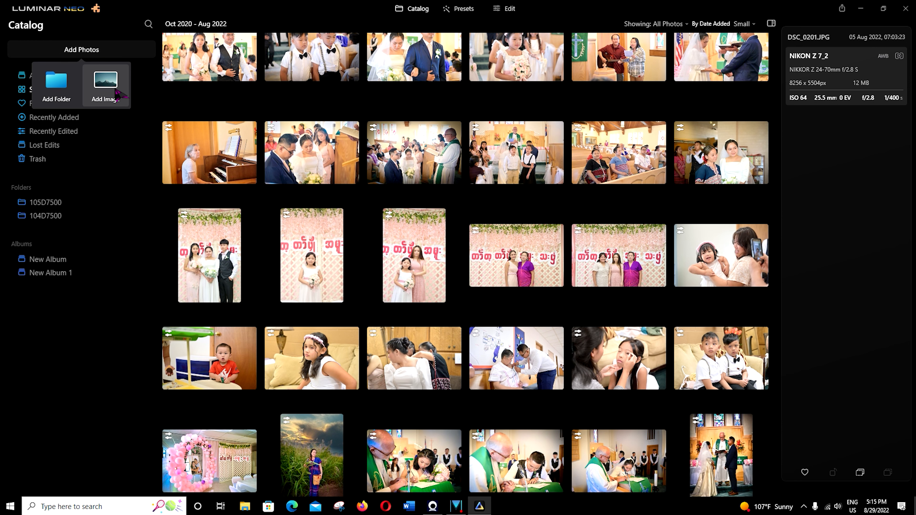
{"action": "left_click", "coordinate": [117, 145]}
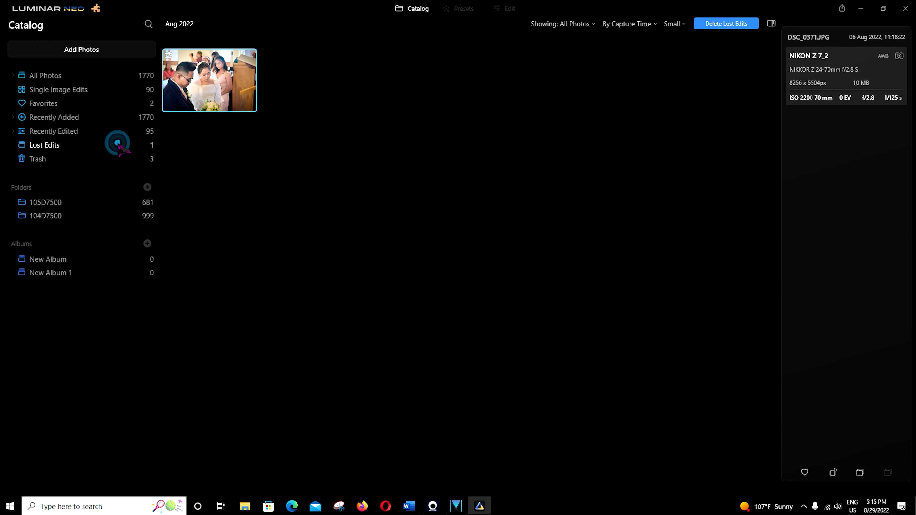
{"action": "left_click", "coordinate": [52, 202]}
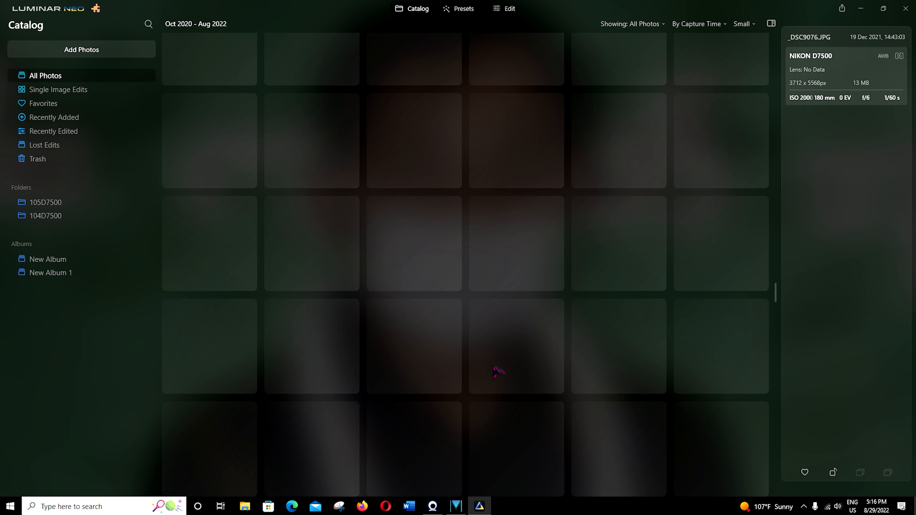
Close Luminar Neo and launch Adobe Photoshop 2022
{"action": "left_click", "coordinate": [906, 9]}
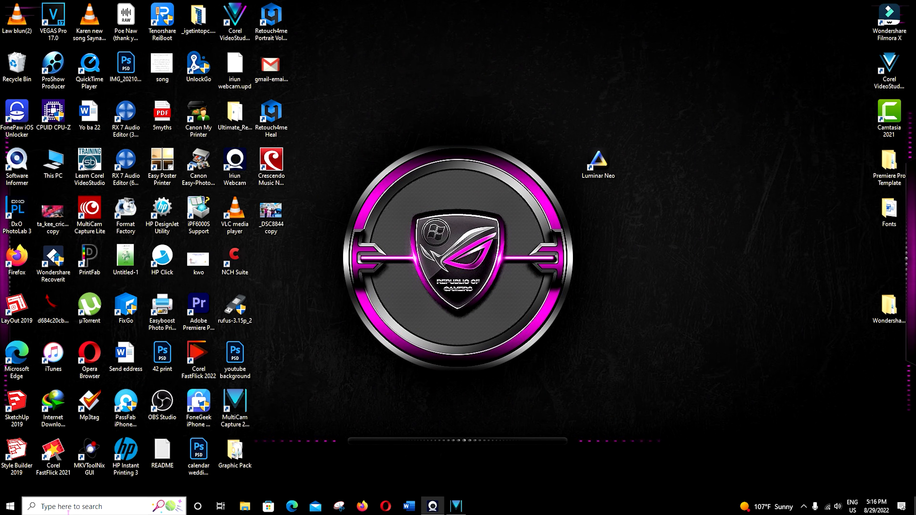
{"action": "left_click", "coordinate": [10, 506]}
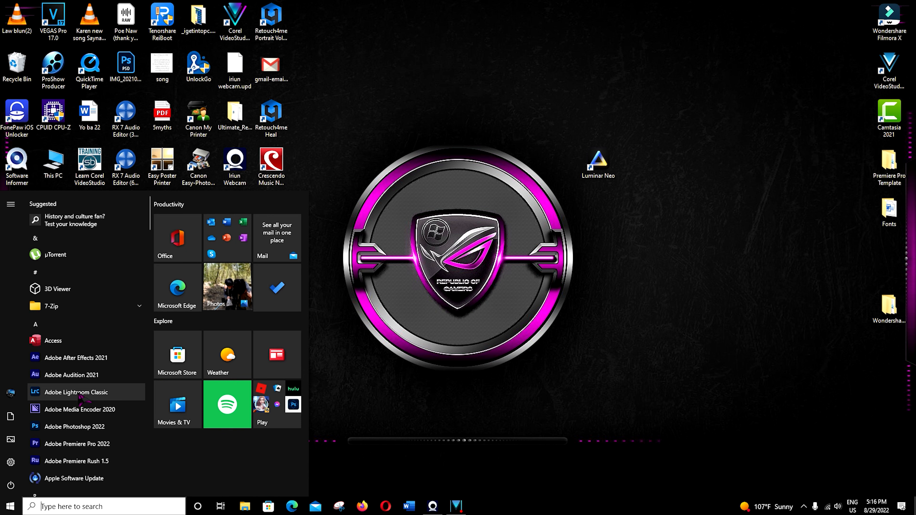
{"action": "left_click", "coordinate": [67, 432]}
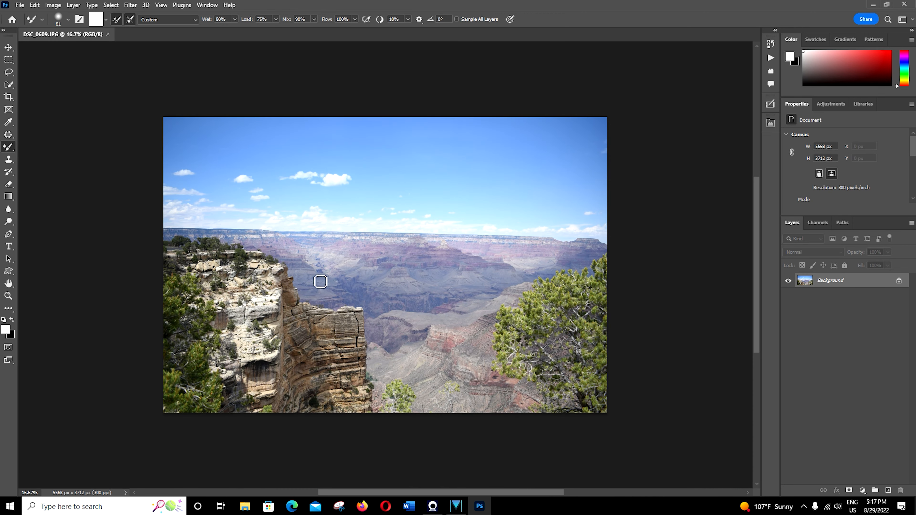
Activate the Move tool and send the canyon photo DSC_0609.JPG to the Luminar Neo filter from Skylum Software
{"action": "left_click", "coordinate": [8, 47]}
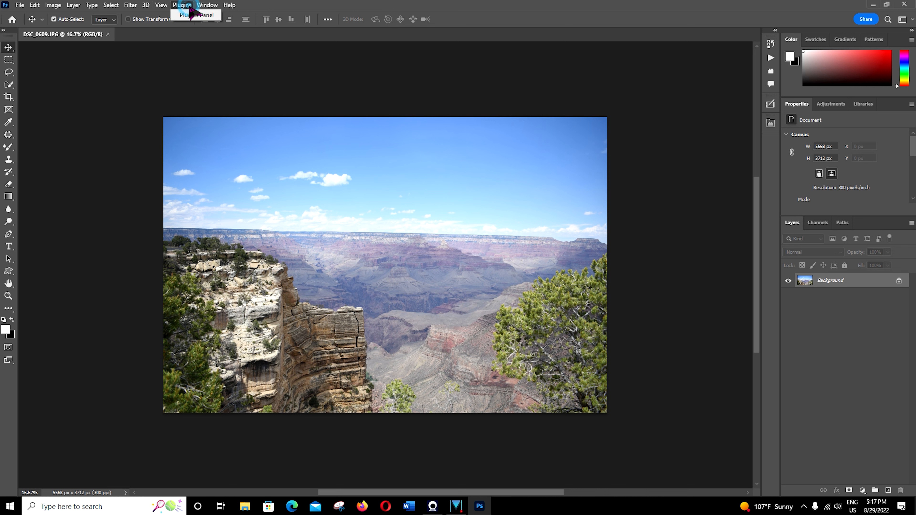
{"action": "left_click", "coordinate": [204, 5]}
{"action": "left_click", "coordinate": [129, 9]}
{"action": "left_click", "coordinate": [130, 5]}
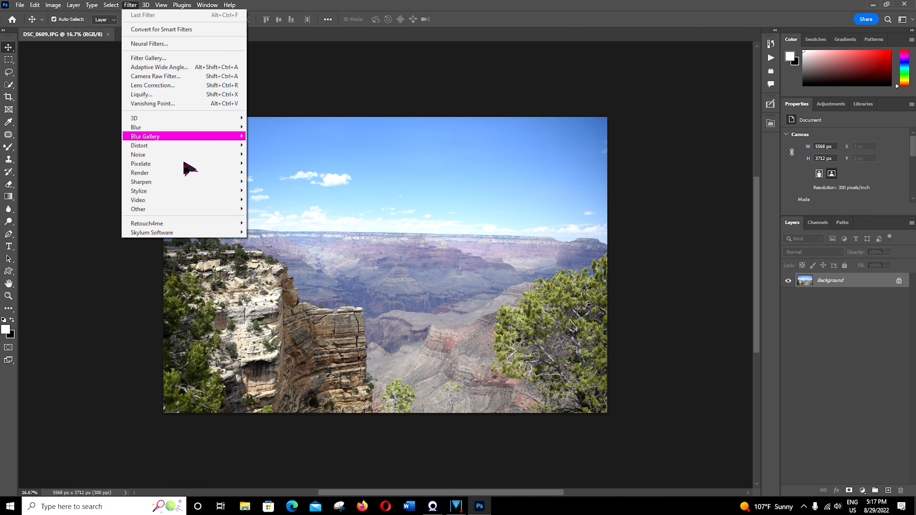
{"action": "mouse_move", "coordinate": [166, 234]}
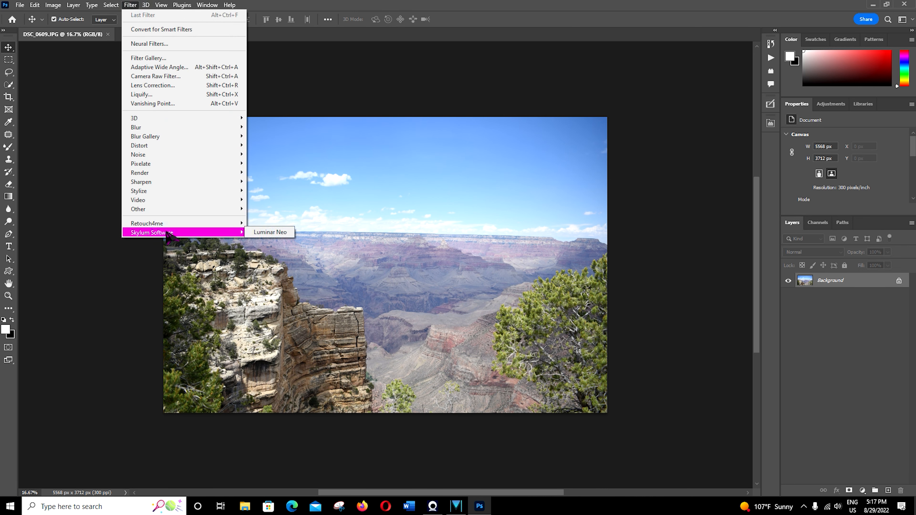
{"action": "left_click", "coordinate": [271, 233]}
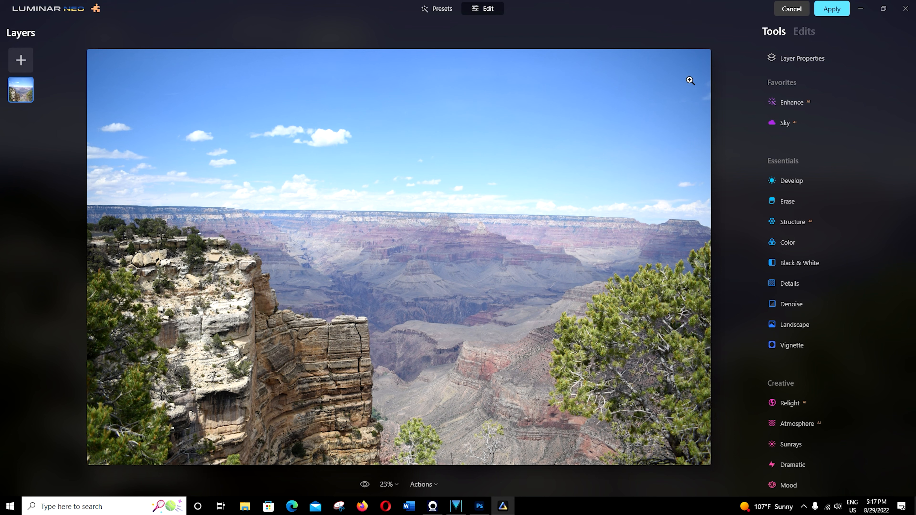
Set the Enhance tool's Accent to 100, raise Sky Enhancer on the canyon photo, and apply the edits
{"action": "left_click", "coordinate": [790, 101]}
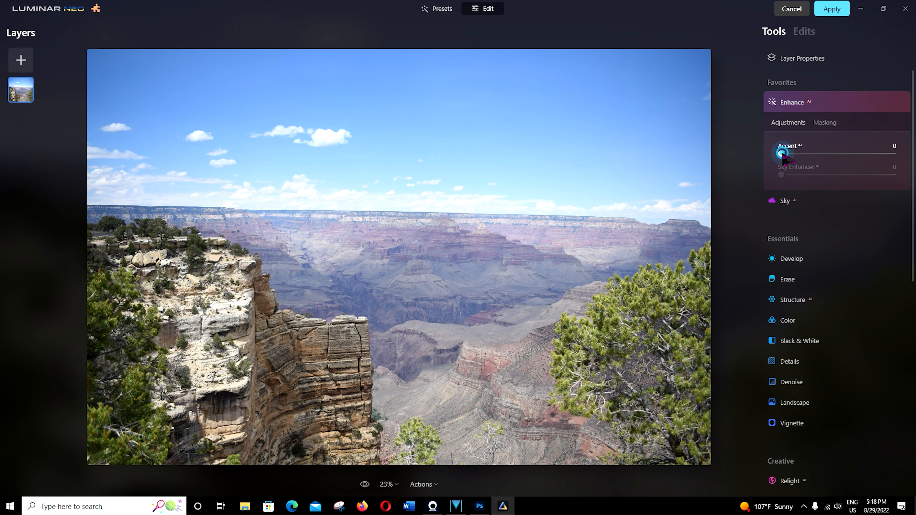
{"action": "left_click_drag", "start_coordinate": [783, 154], "coordinate": [908, 175]}
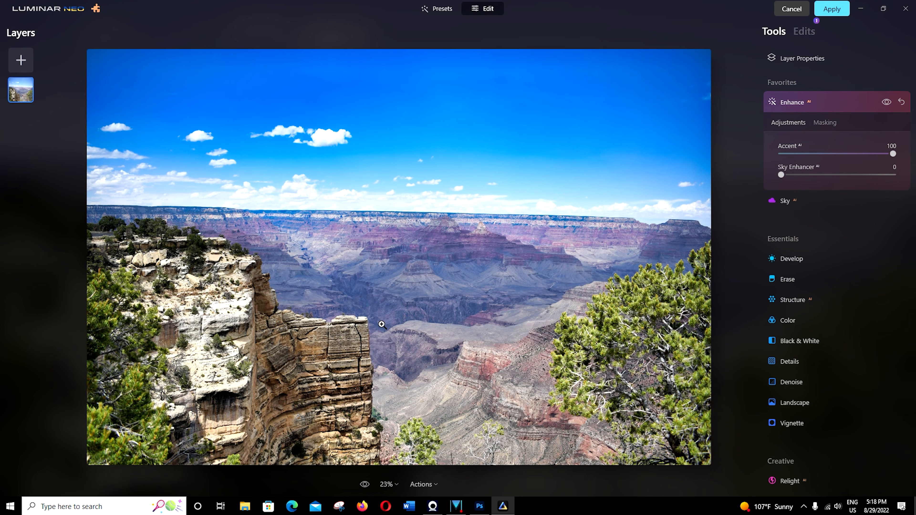
{"action": "left_click_drag", "start_coordinate": [782, 176], "coordinate": [816, 187]}
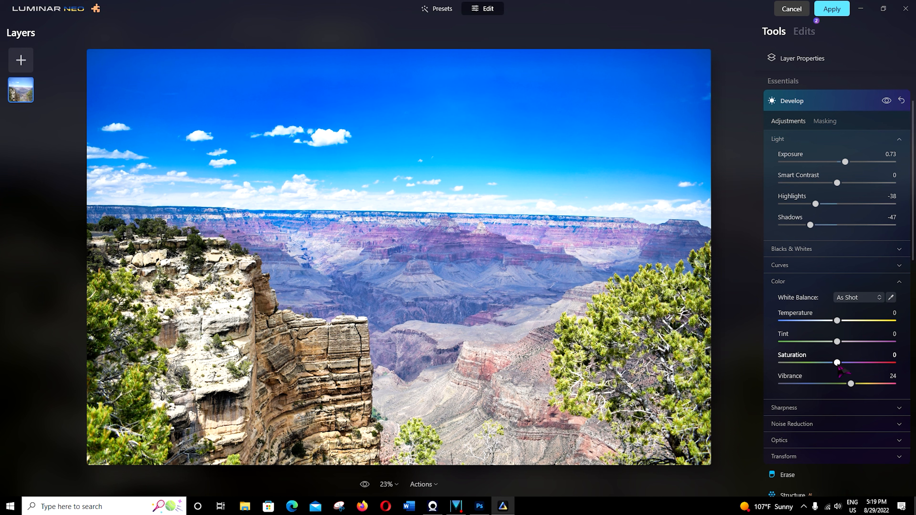
{"action": "left_click", "coordinate": [832, 9]}
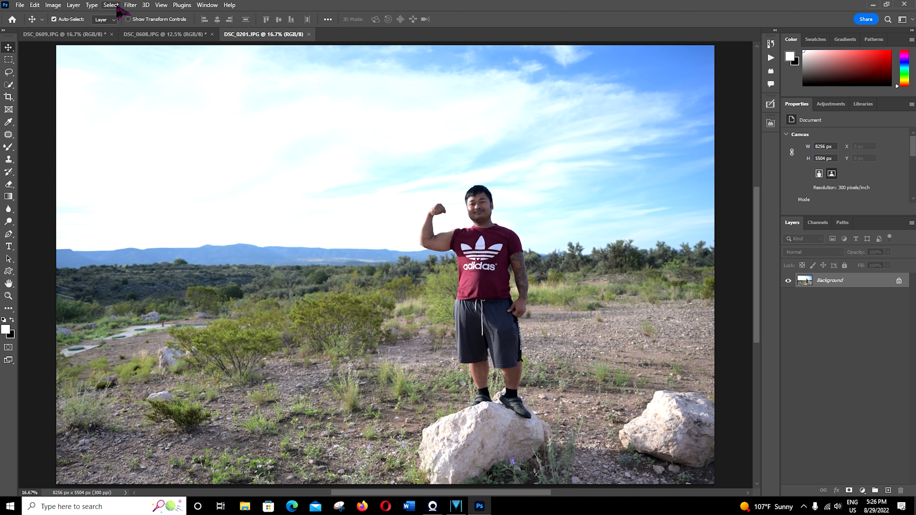
Send DSC_0201.JPG, the photo of the man on the rock, to the Luminar Neo filter and postpone the software update
{"action": "left_click", "coordinate": [130, 5]}
{"action": "mouse_move", "coordinate": [174, 233]}
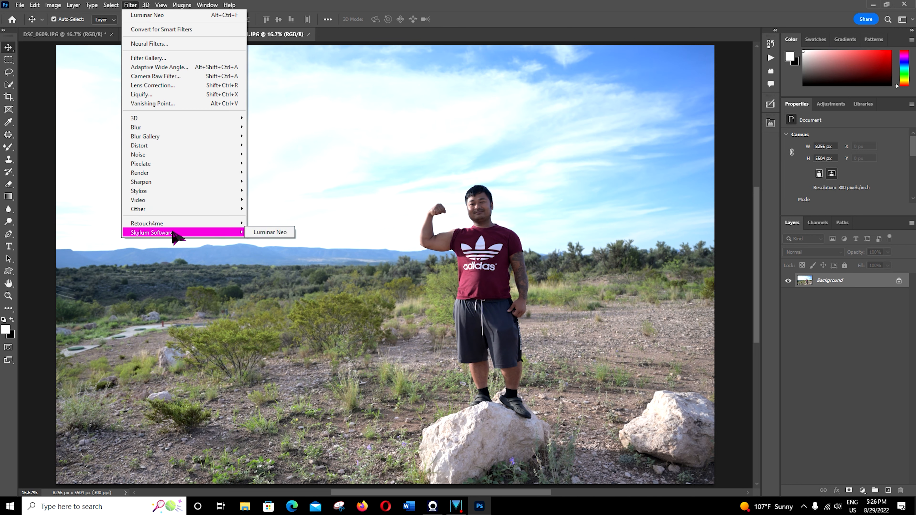
{"action": "left_click", "coordinate": [274, 232]}
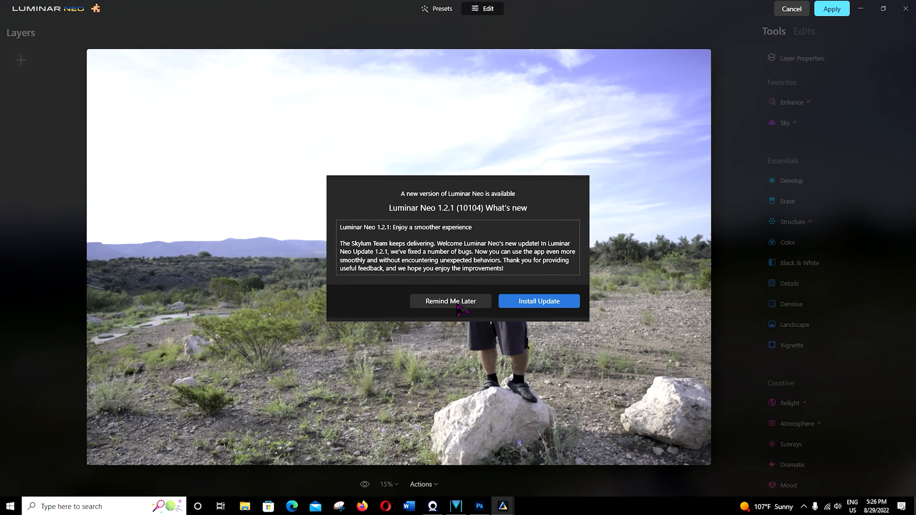
{"action": "left_click", "coordinate": [456, 303]}
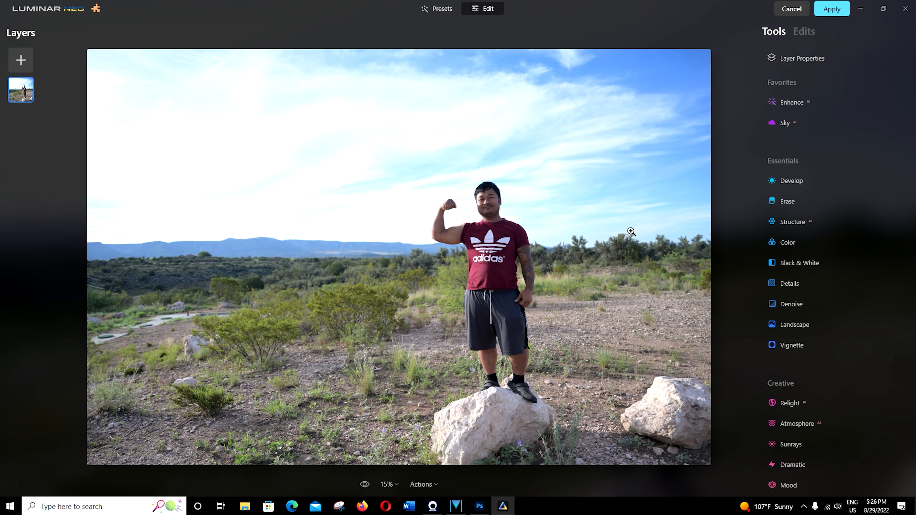
Replace the photo's sky with the Dramatic Sunset 1 sky
{"action": "left_click", "coordinate": [787, 124]}
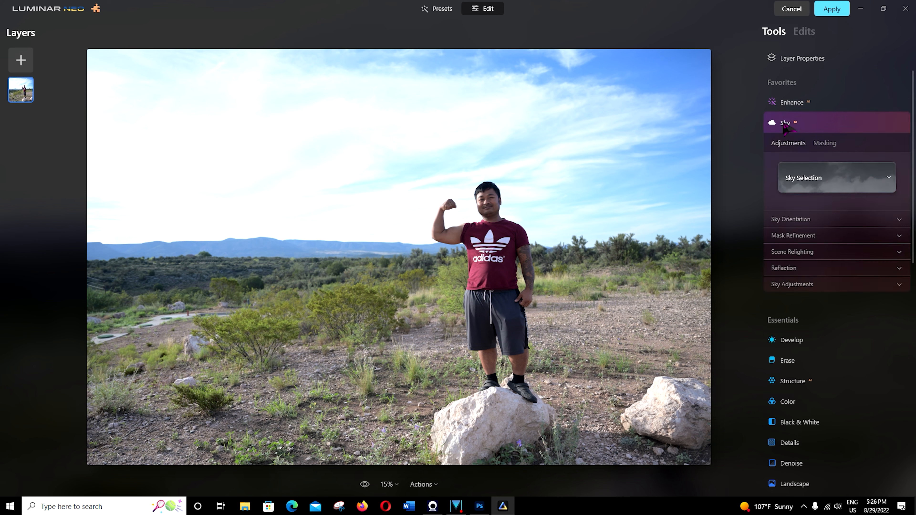
{"action": "left_click", "coordinate": [850, 187]}
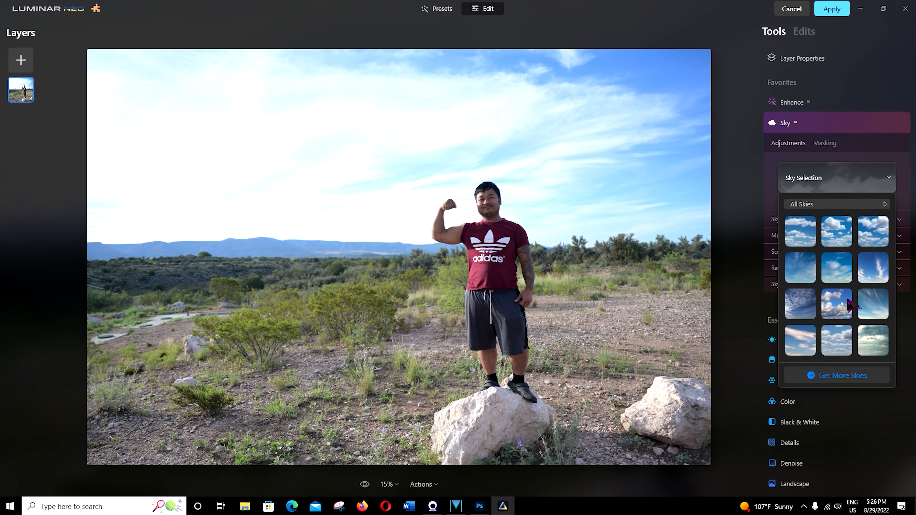
{"action": "scroll", "coordinate": [840, 318], "scroll_direction": "down", "scroll_amount": 2}
{"action": "scroll", "coordinate": [840, 317], "scroll_direction": "down", "scroll_amount": 1}
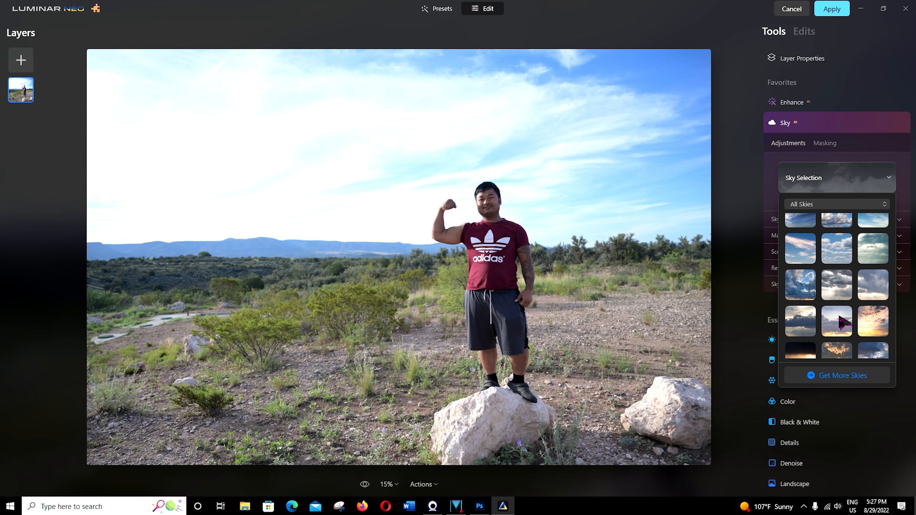
{"action": "scroll", "coordinate": [840, 317], "scroll_direction": "down", "scroll_amount": 1}
{"action": "left_click", "coordinate": [871, 298]}
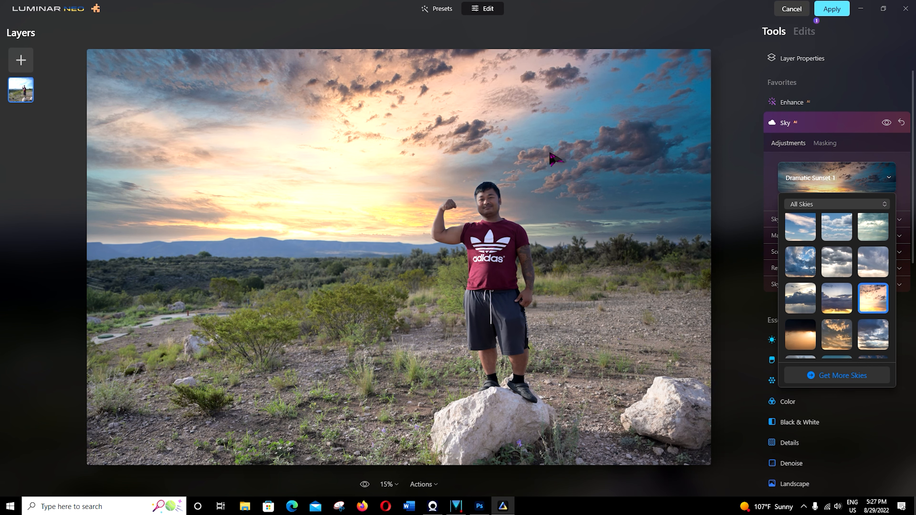
{"action": "left_click", "coordinate": [904, 183]}
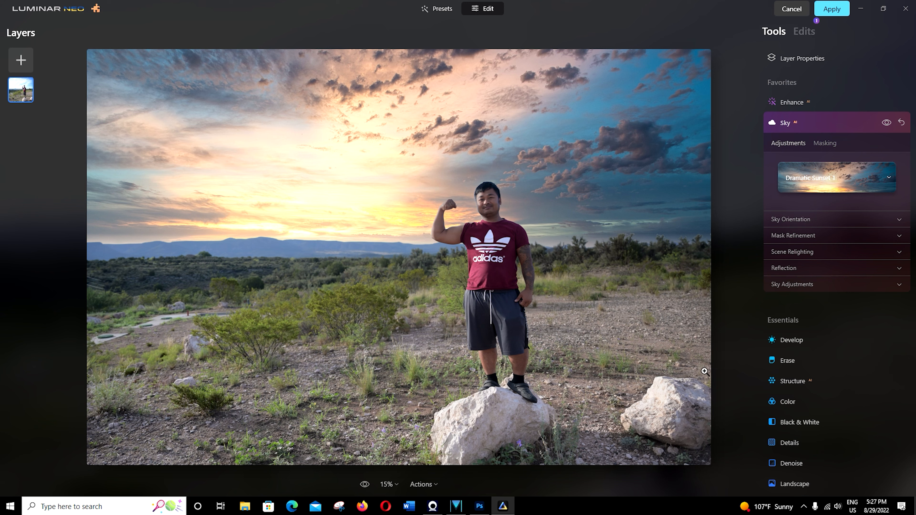
Set the Develop exposure of the photo to 0.34
{"action": "left_click", "coordinate": [792, 342]}
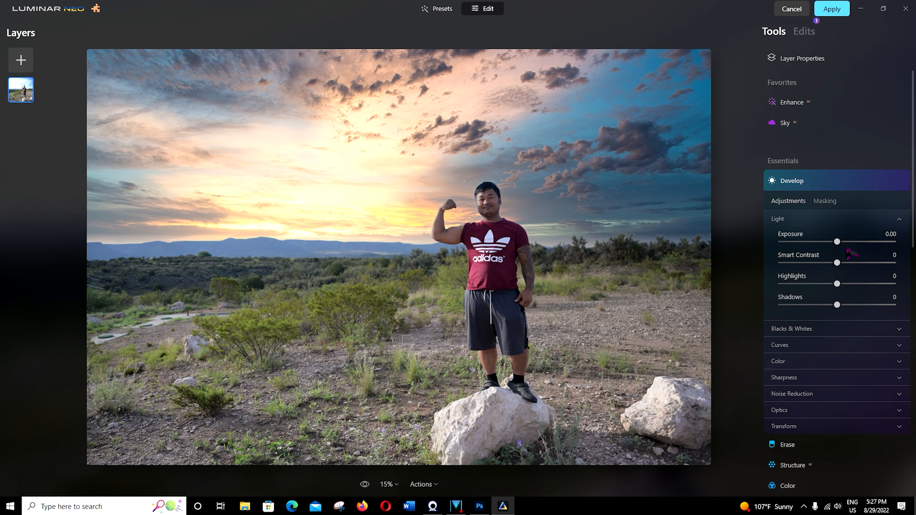
{"action": "left_click_drag", "start_coordinate": [836, 243], "coordinate": [855, 245]}
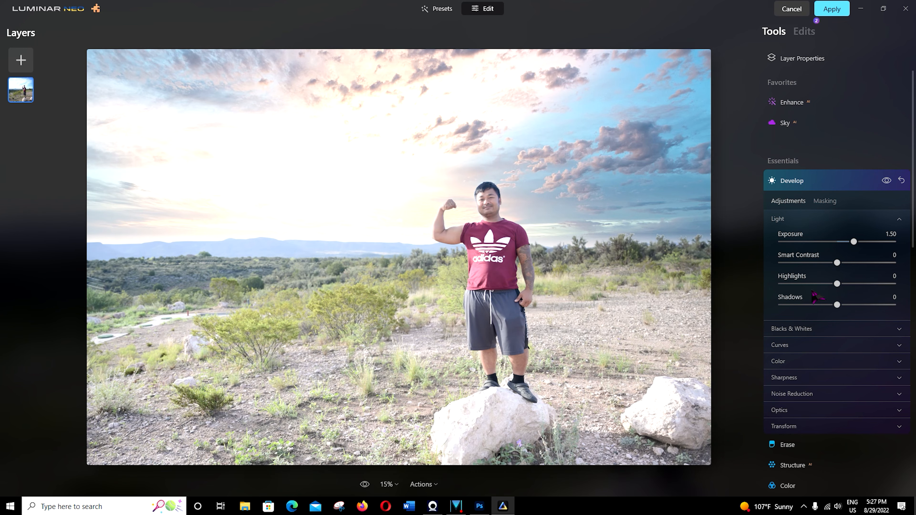
{"action": "left_click_drag", "start_coordinate": [853, 241], "coordinate": [841, 242]}
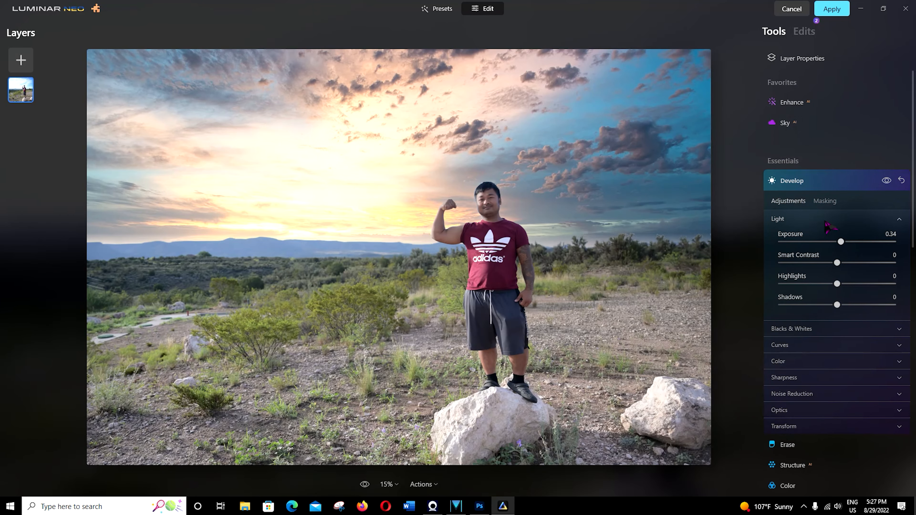
Set the Enhance tool's Accent to 100 on the photo with the sunset sky
{"action": "left_click", "coordinate": [793, 102]}
{"action": "left_click_drag", "start_coordinate": [780, 153], "coordinate": [810, 154]}
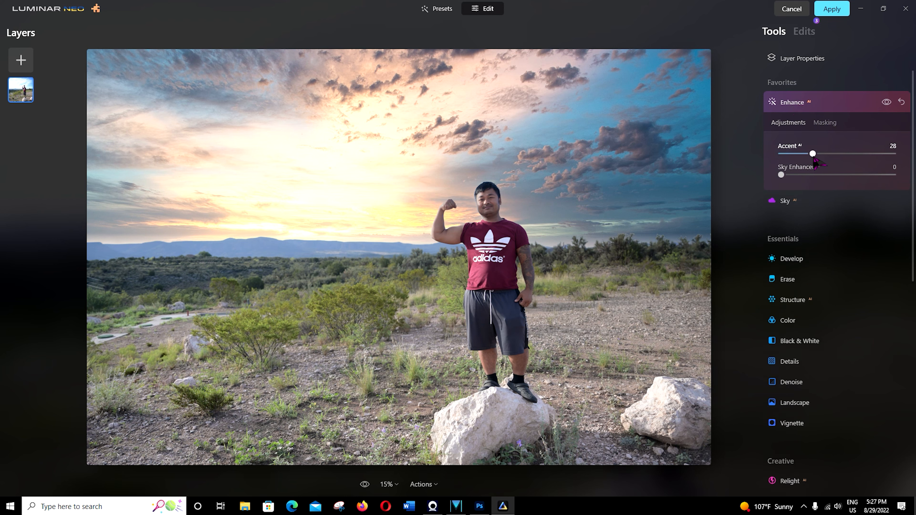
{"action": "left_click_drag", "start_coordinate": [813, 154], "coordinate": [893, 154]}
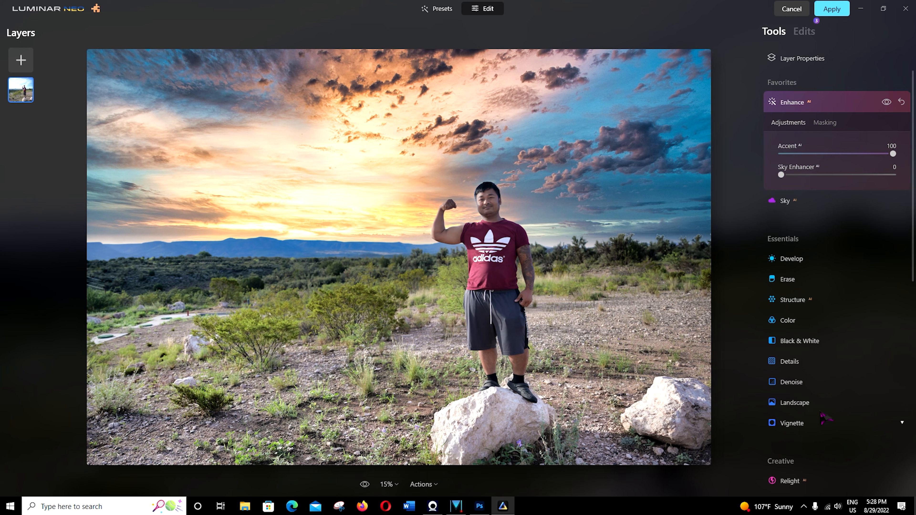
Brighten the man's face by setting Face Light to 44 in the portrait Face tool
{"action": "scroll", "coordinate": [824, 418], "scroll_direction": "down", "scroll_amount": 10}
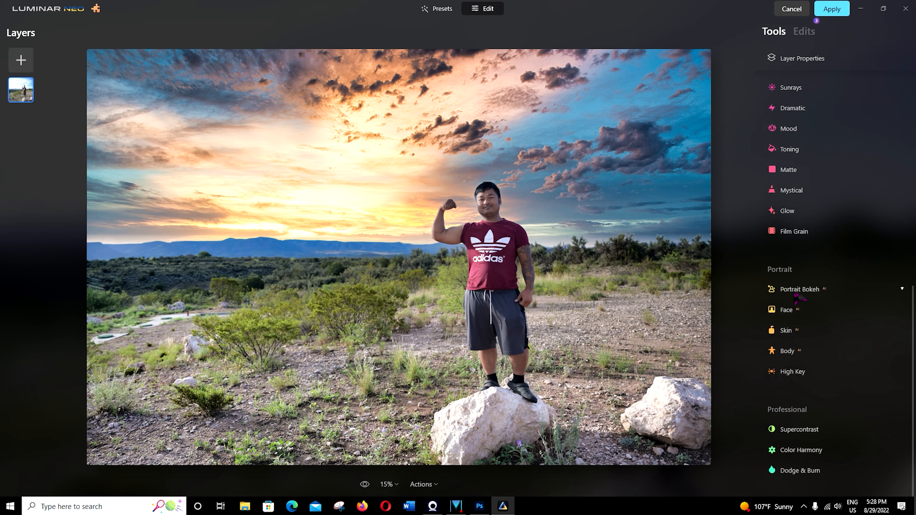
{"action": "left_click", "coordinate": [788, 312]}
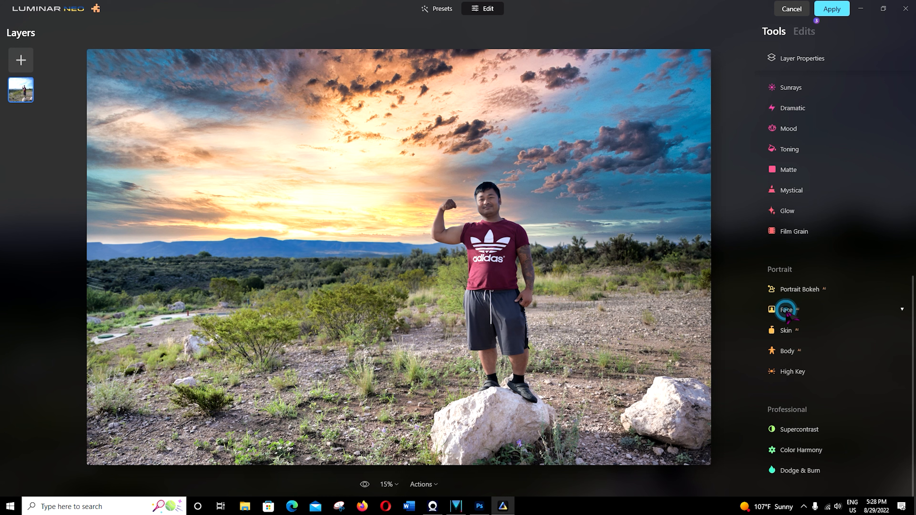
{"action": "scroll", "coordinate": [787, 312], "scroll_direction": "up", "scroll_amount": 8}
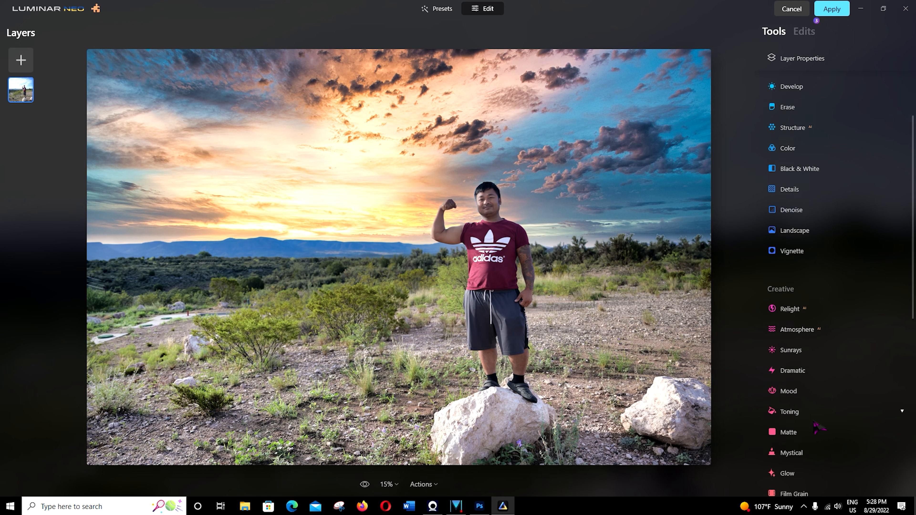
{"action": "scroll", "coordinate": [819, 428], "scroll_direction": "down", "scroll_amount": 10}
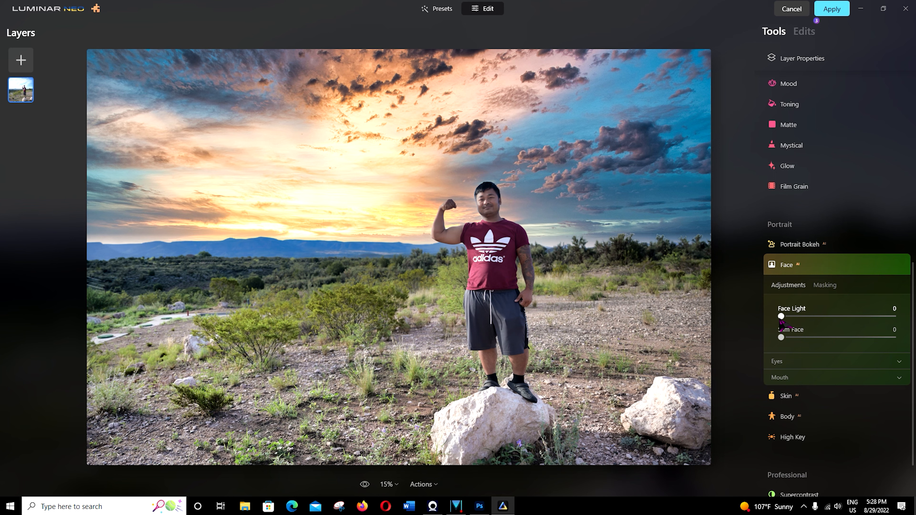
{"action": "left_click", "coordinate": [487, 209]}
{"action": "left_click", "coordinate": [457, 177]}
{"action": "left_click_drag", "start_coordinate": [781, 317], "coordinate": [819, 318]}
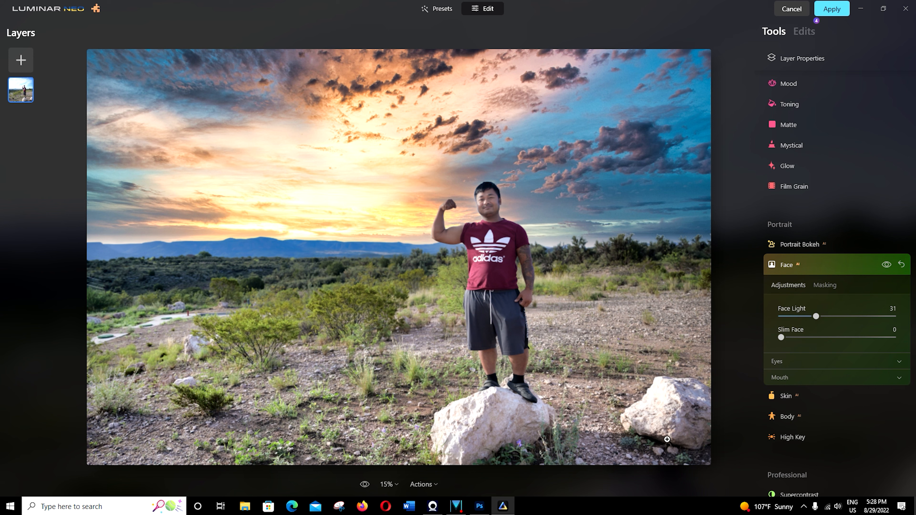
{"action": "left_click_drag", "start_coordinate": [817, 316], "coordinate": [831, 317]}
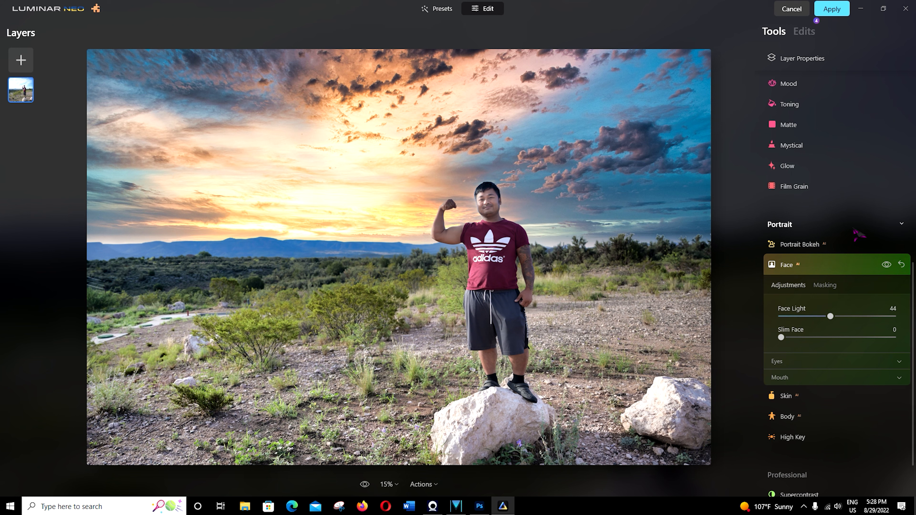
Set the Color tool's Vibrance to 51 on the sunset photo
{"action": "left_click", "coordinate": [844, 224]}
{"action": "scroll", "coordinate": [829, 216], "scroll_direction": "up", "scroll_amount": 8}
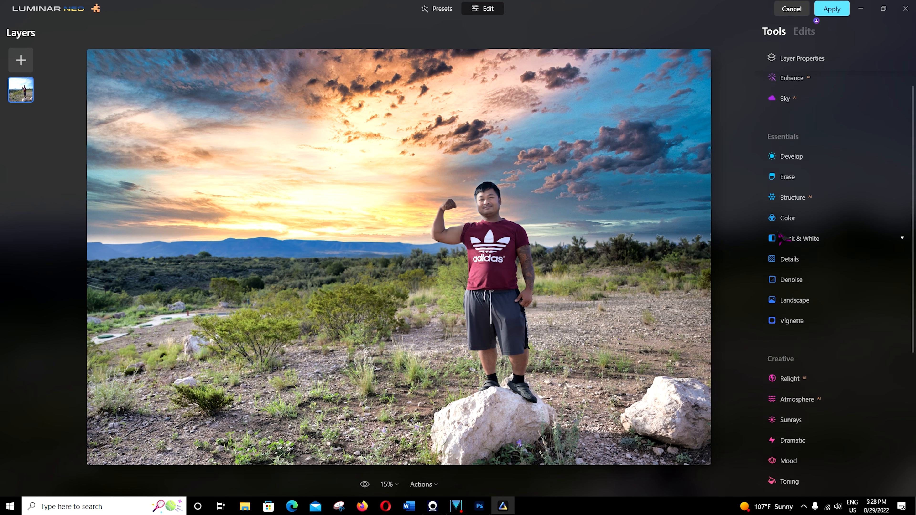
{"action": "left_click", "coordinate": [783, 218]}
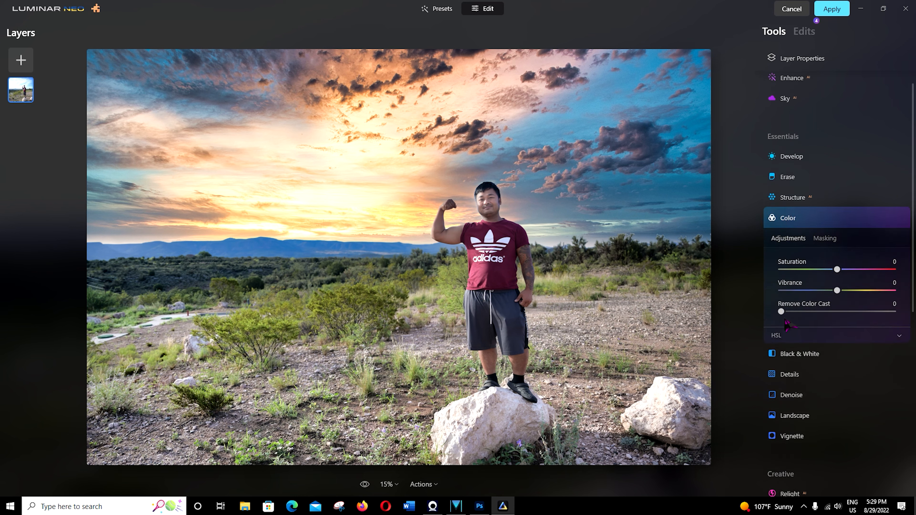
{"action": "left_click_drag", "start_coordinate": [839, 293], "coordinate": [860, 296]}
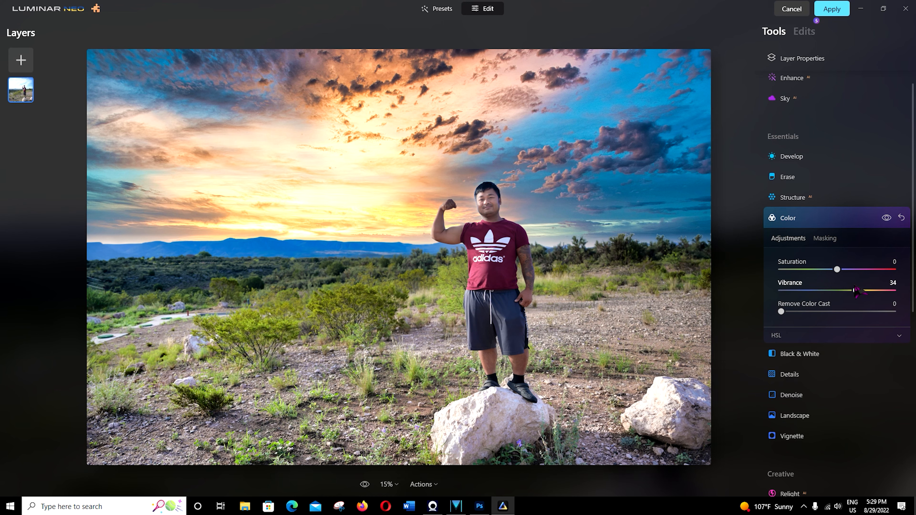
{"action": "left_click_drag", "start_coordinate": [855, 289], "coordinate": [865, 291]}
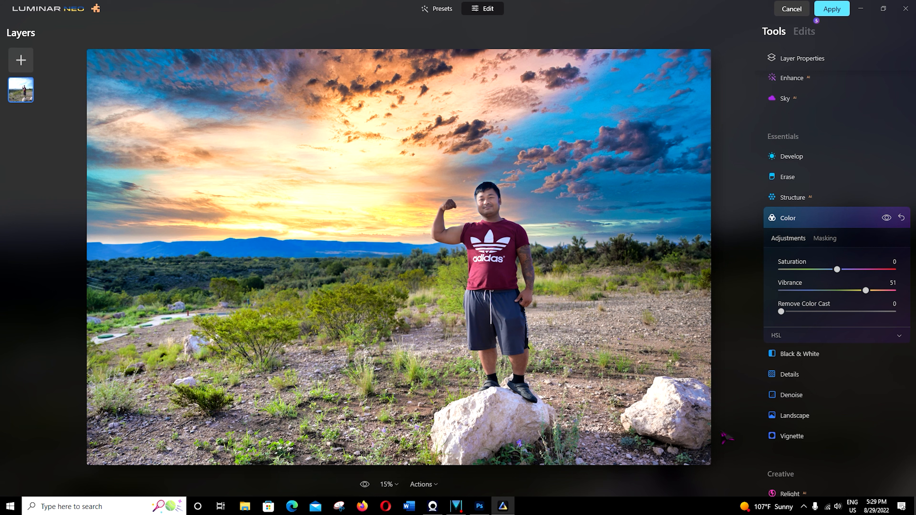
Adjust the man's Shape in the portrait Body tool, trying -100 and 98 before settling slightly above zero
{"action": "scroll", "coordinate": [821, 408], "scroll_direction": "down", "scroll_amount": 10}
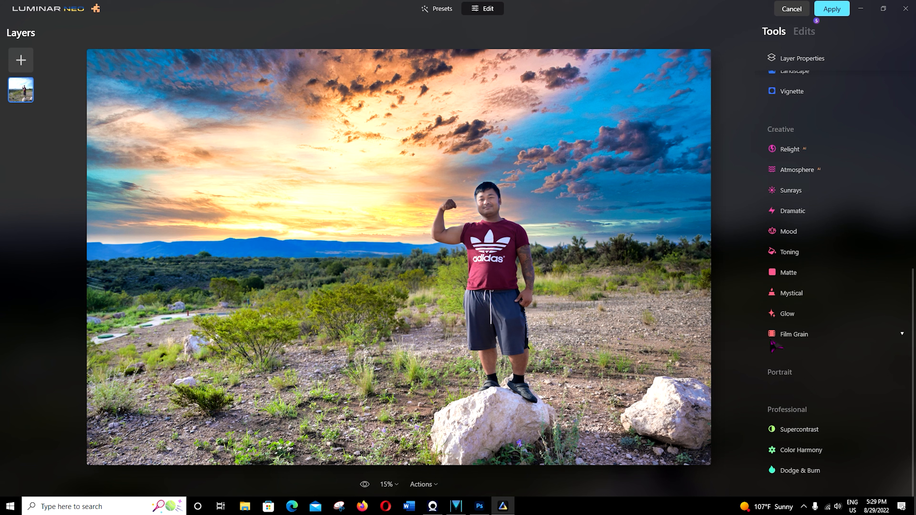
{"action": "left_click", "coordinate": [799, 373]}
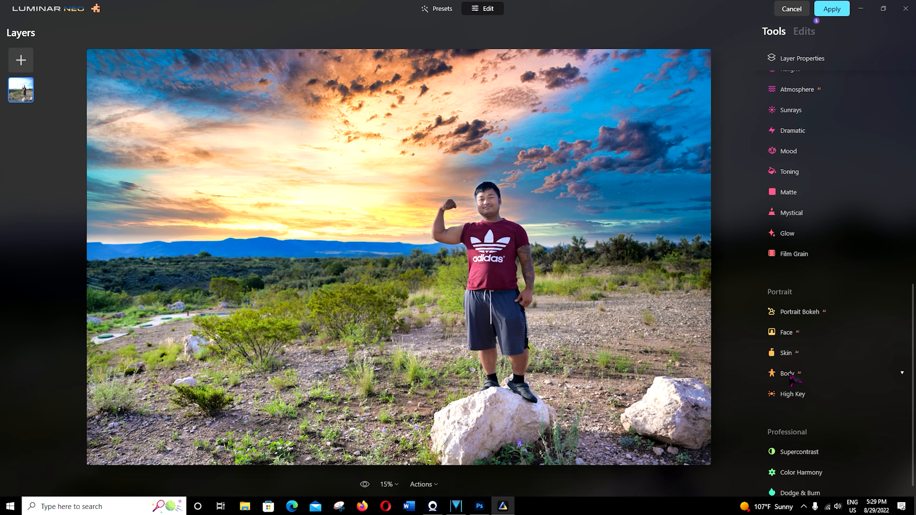
{"action": "left_click", "coordinate": [790, 376]}
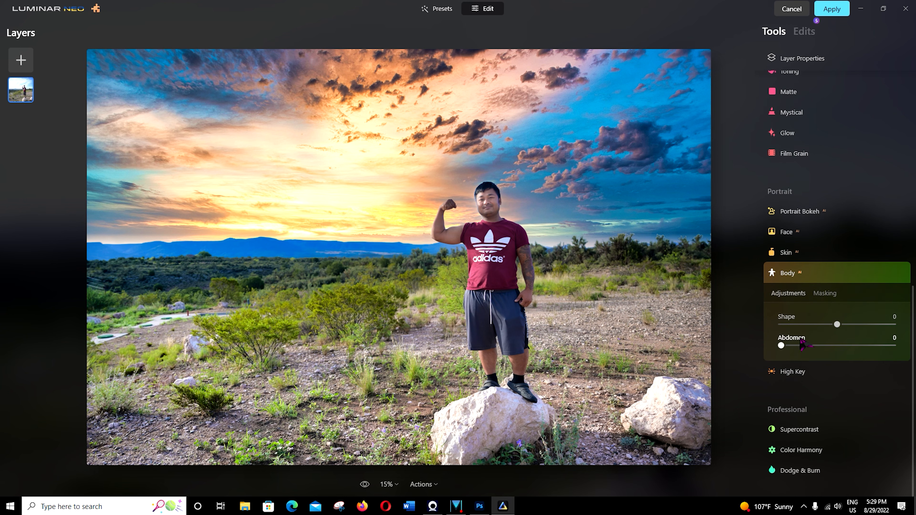
{"action": "left_click_drag", "start_coordinate": [837, 324], "coordinate": [770, 327]}
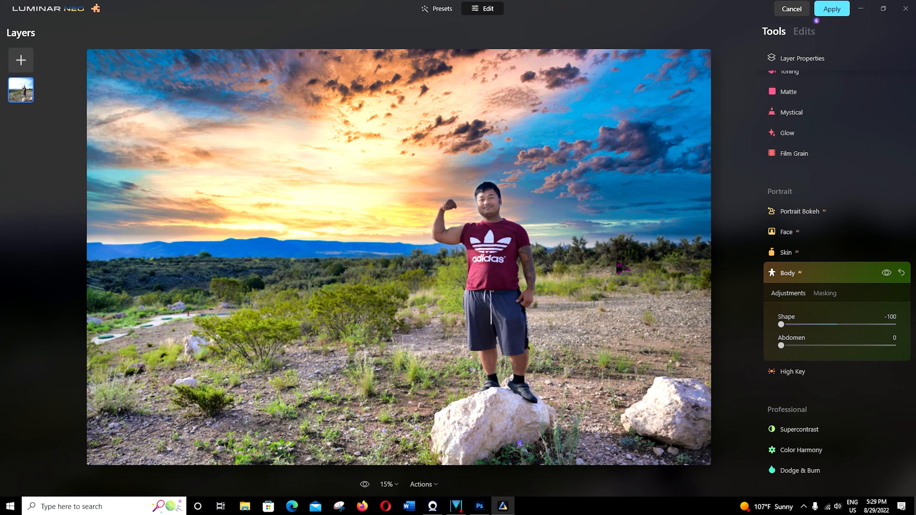
{"action": "left_click_drag", "start_coordinate": [781, 325], "coordinate": [893, 325]}
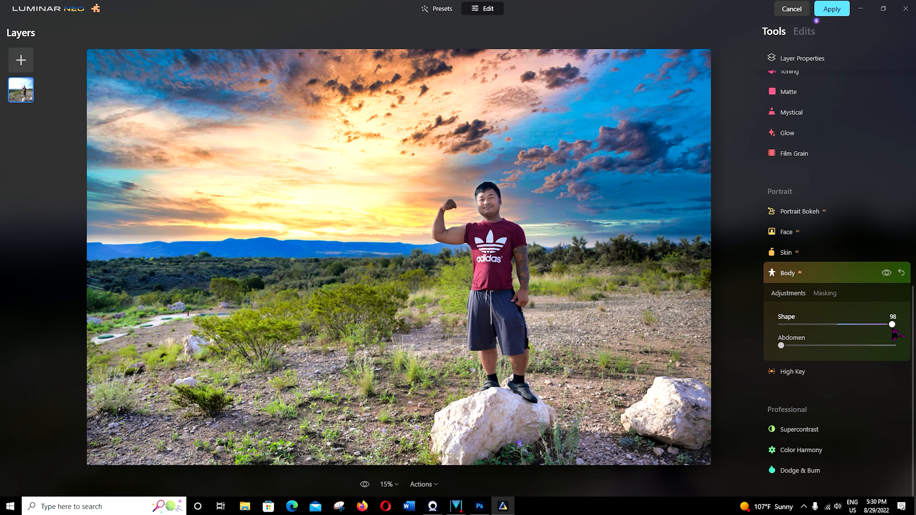
{"action": "left_click_drag", "start_coordinate": [893, 324], "coordinate": [845, 330]}
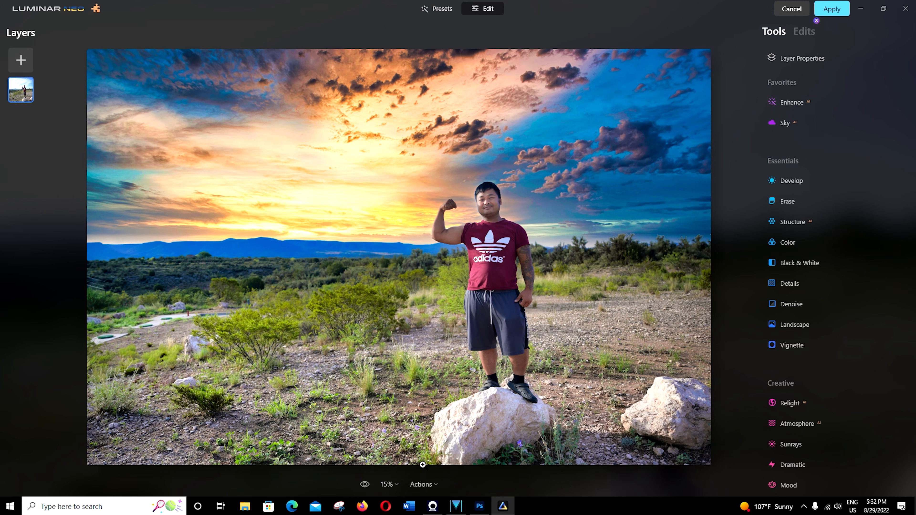
Compare the edited photo with its original and apply the Luminar Neo edits back to the Photoshop document
{"action": "left_click_drag", "start_coordinate": [365, 484], "coordinate": [366, 486]}
{"action": "left_click", "coordinate": [836, 10]}
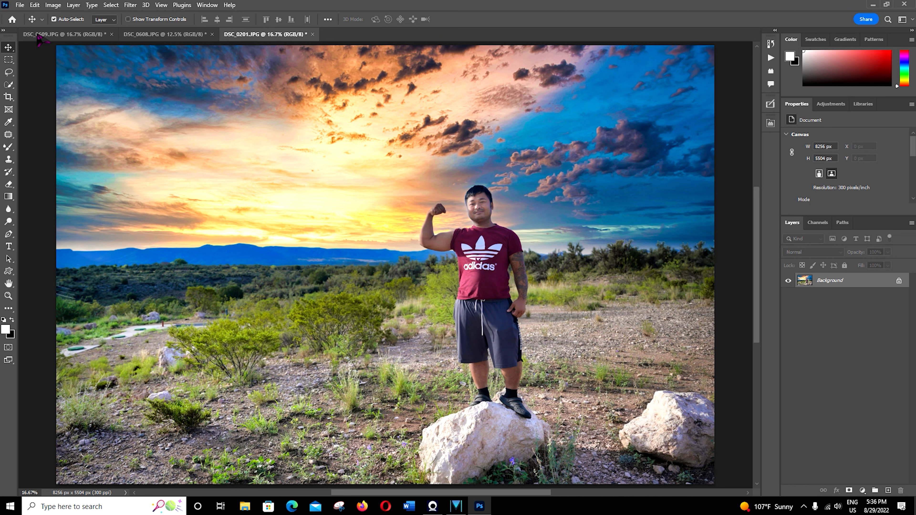
Save the edited photo as a JPEG copy named DSC_0201 copy
{"action": "left_click", "coordinate": [20, 5]}
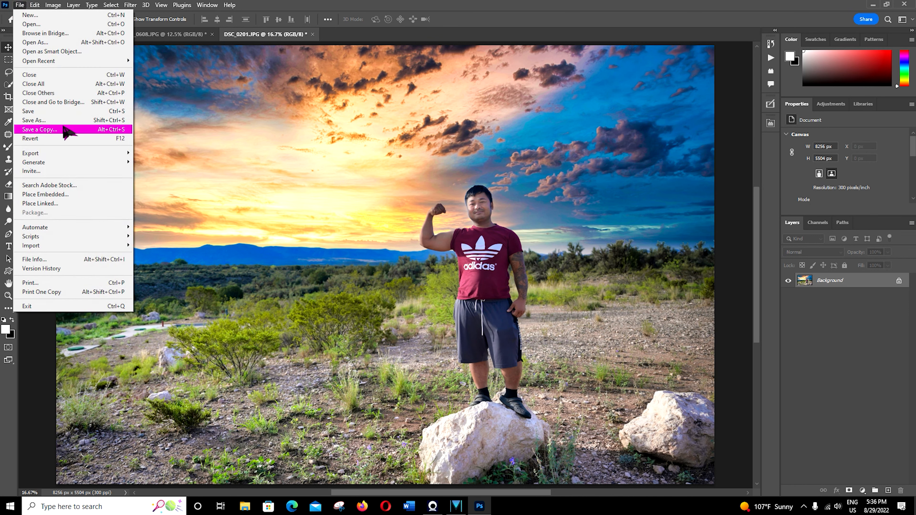
{"action": "left_click", "coordinate": [218, 107]}
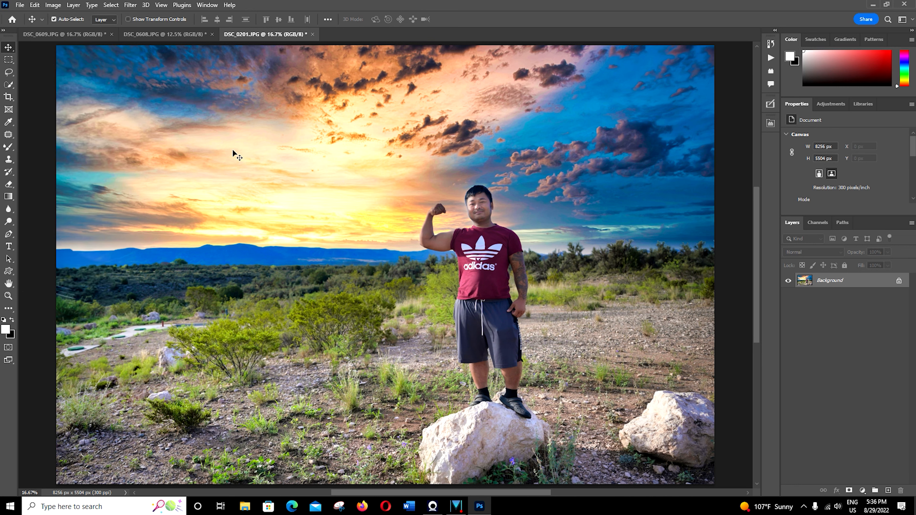
{"action": "left_click", "coordinate": [20, 5]}
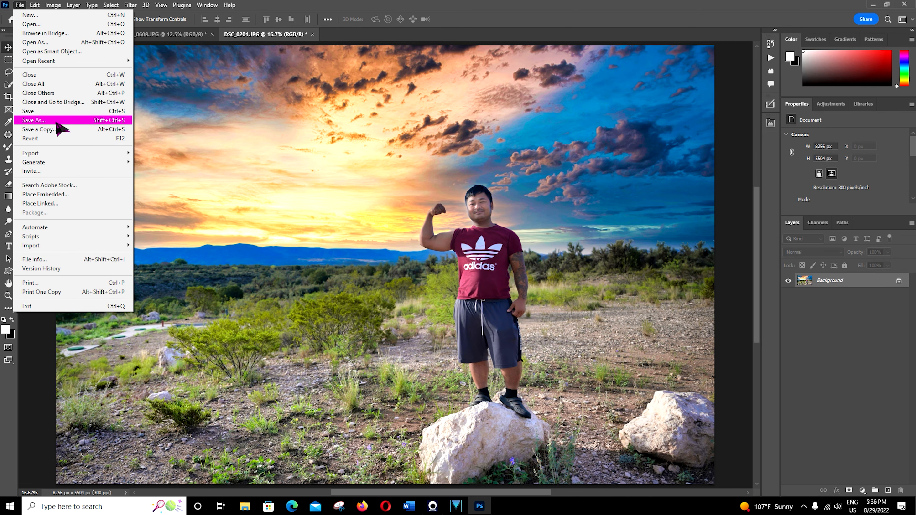
Open DSC_0201 copy from the mo Dell folder in the photo viewer and examine the man up close
{"action": "left_click", "coordinate": [430, 167]}
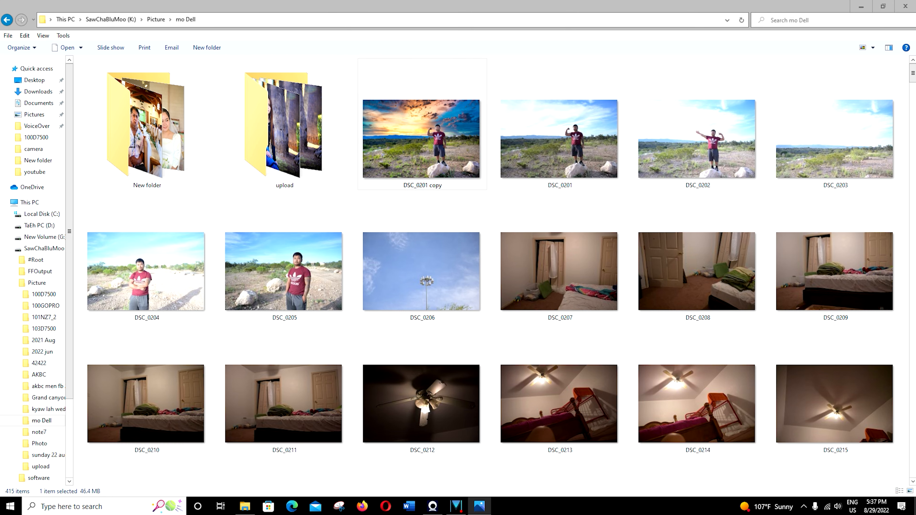
{"action": "key", "text": "Return"}
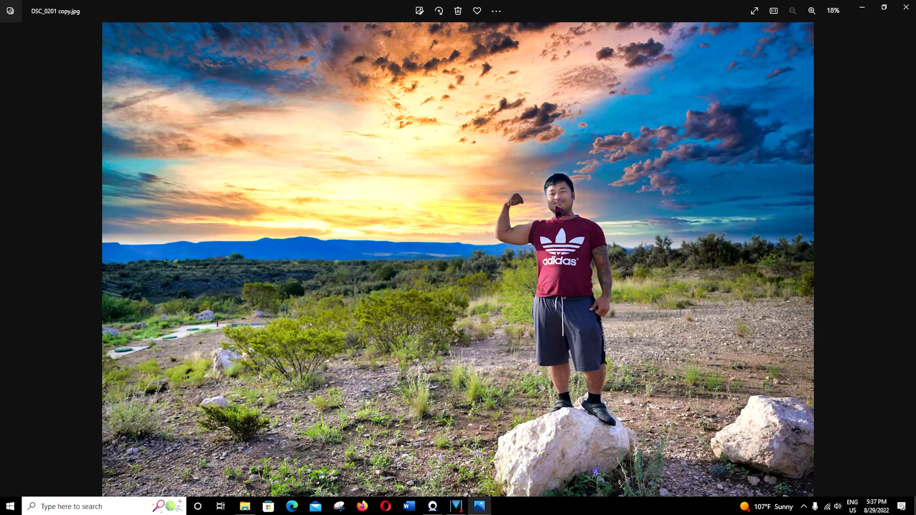
{"action": "scroll", "coordinate": [557, 208], "scroll_direction": "up", "scroll_amount": 4}
{"action": "scroll", "coordinate": [557, 209], "scroll_direction": "up", "scroll_amount": 1}
{"action": "left_click_drag", "start_coordinate": [603, 298], "coordinate": [655, 222]}
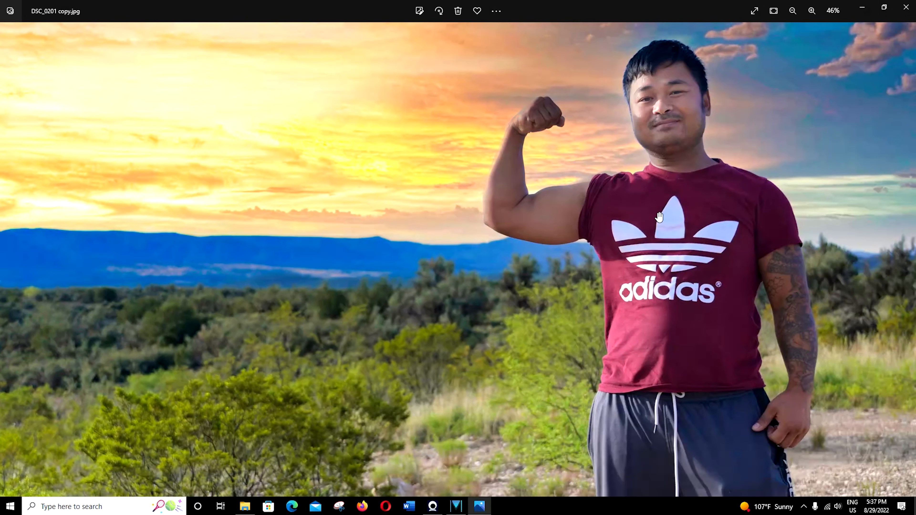
{"action": "scroll", "coordinate": [659, 217], "scroll_direction": "down", "scroll_amount": 5}
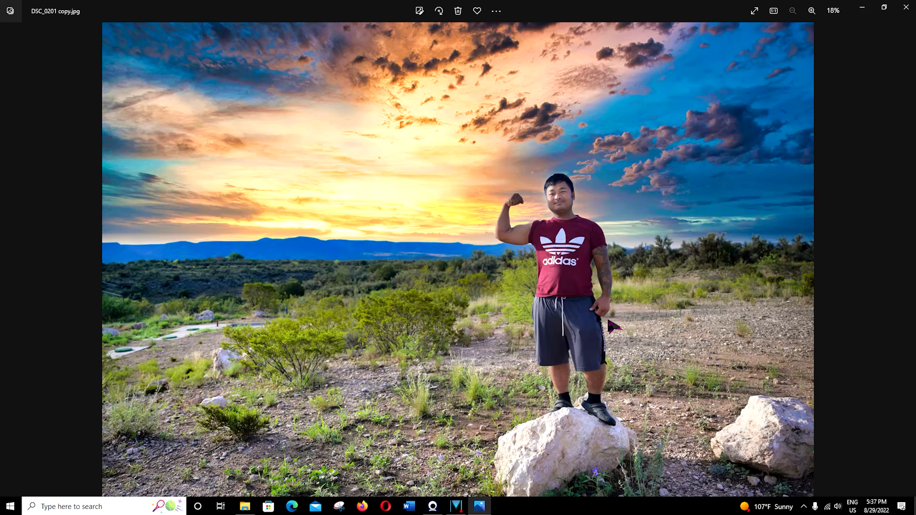
Compare the whole edited photo with the original DSC_0201.JPG and return to the edited copy
{"action": "scroll", "coordinate": [561, 340], "scroll_direction": "up", "scroll_amount": 1}
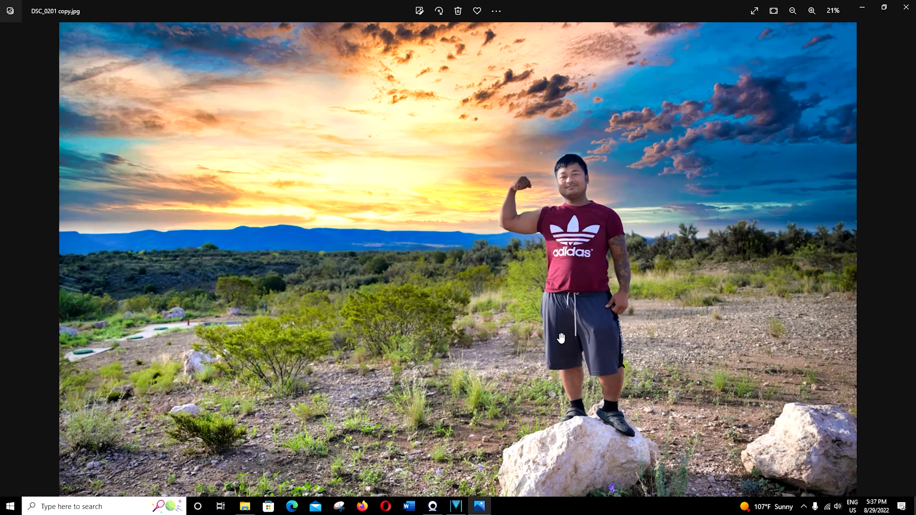
{"action": "scroll", "coordinate": [560, 329], "scroll_direction": "down", "scroll_amount": 1}
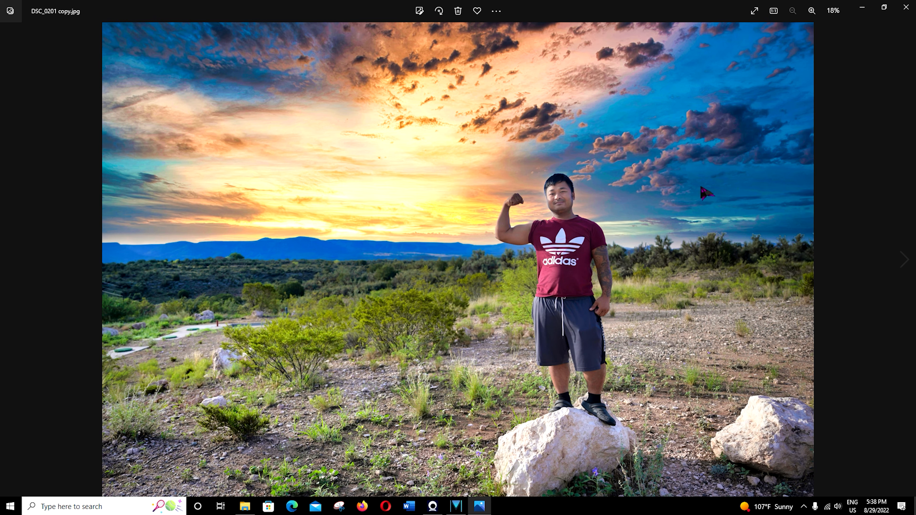
{"action": "left_click", "coordinate": [904, 259]}
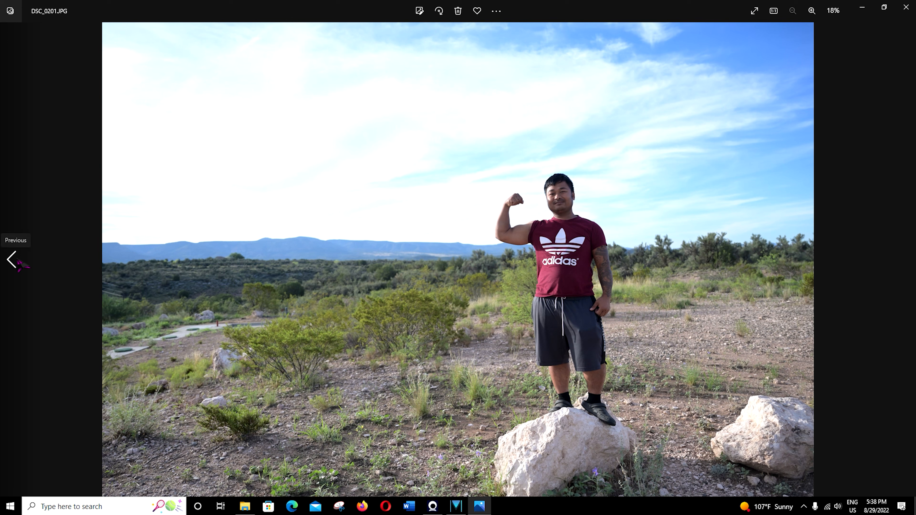
{"action": "left_click", "coordinate": [14, 259]}
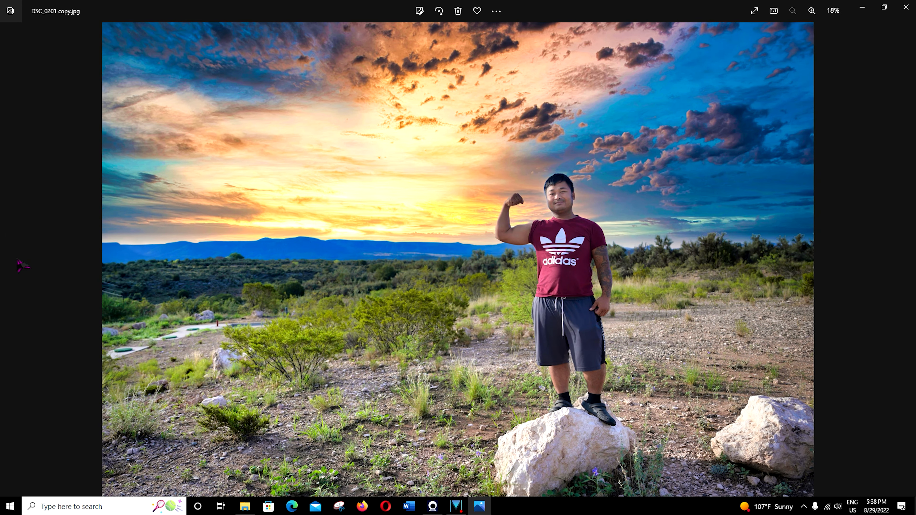